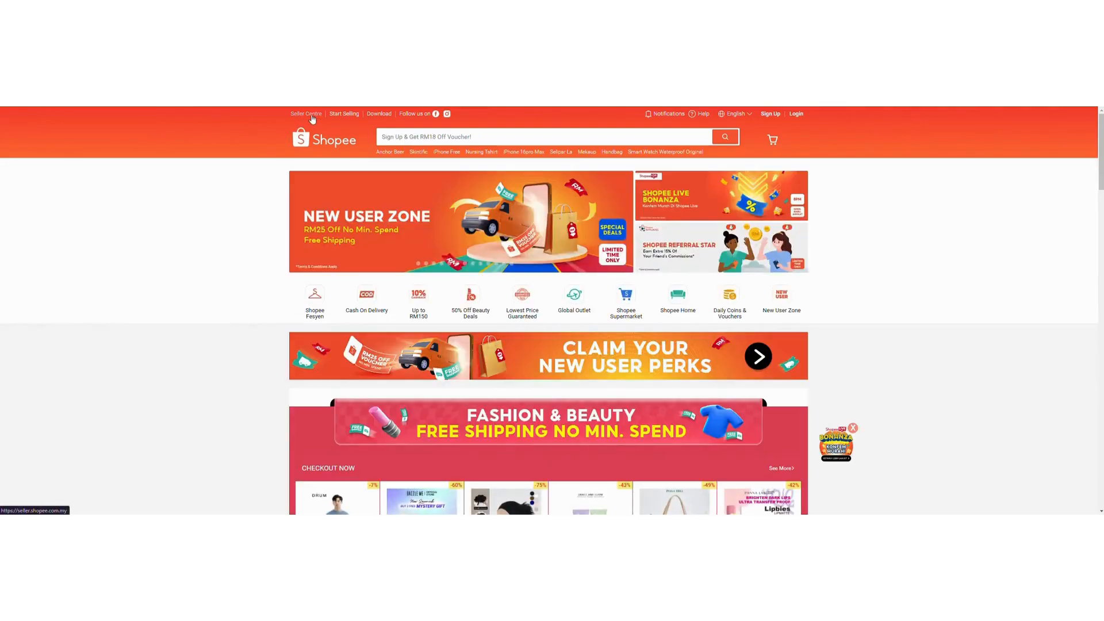
# Open Seller Centre from the Shopee homepage and go to the seller Sign Up page.
pyautogui.click(311, 115)
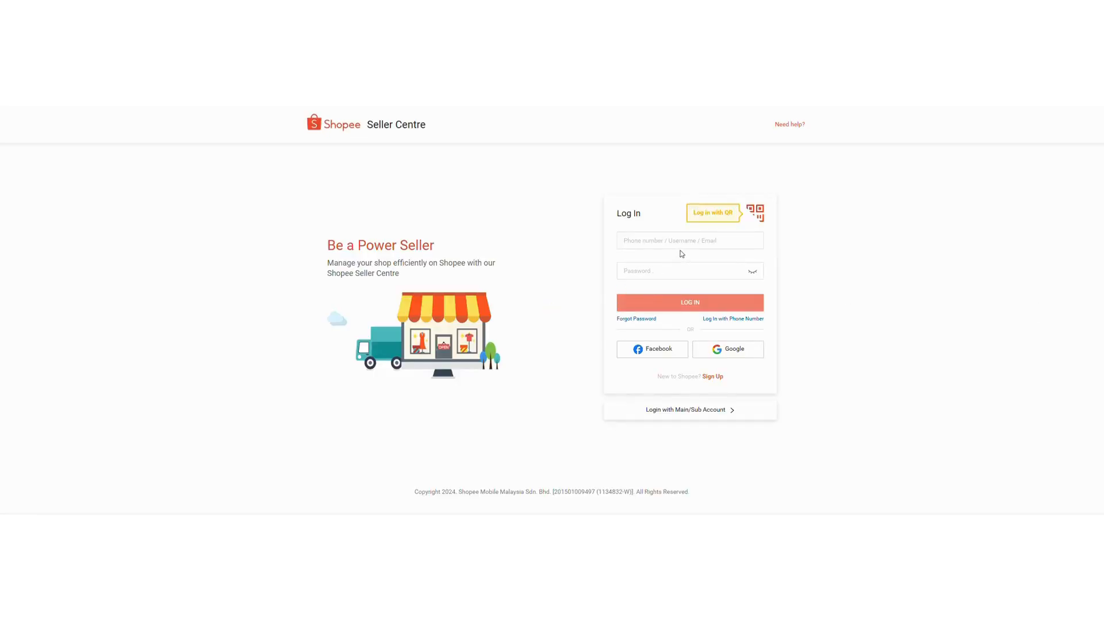
pyautogui.click(714, 377)
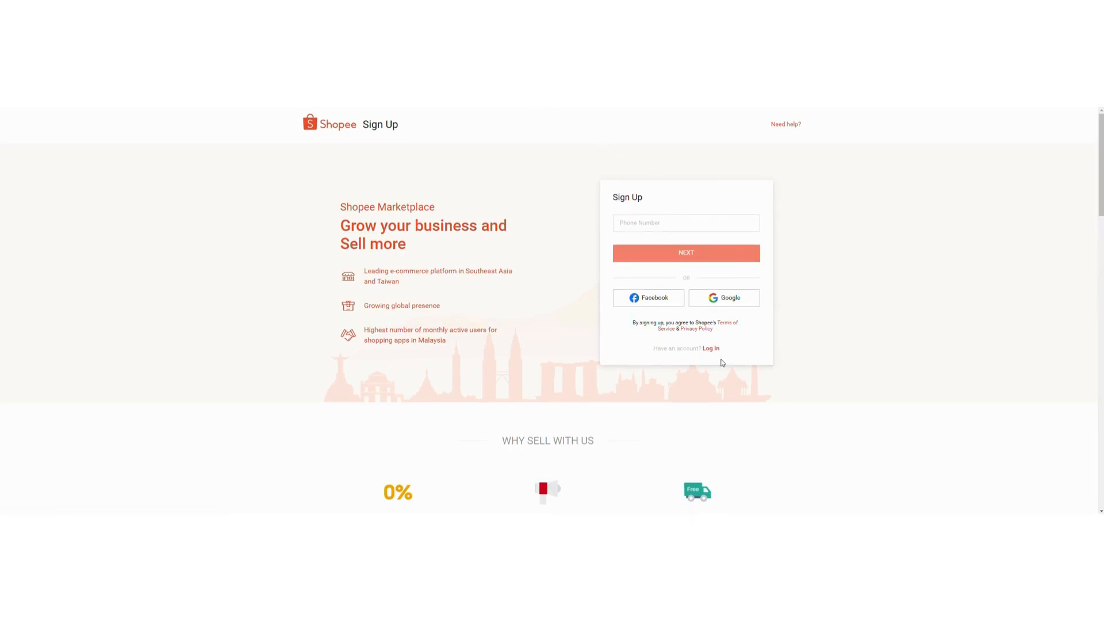
# Return to the Seller Centre login, sign in, and scroll the sidebar down to the Shop section.
pyautogui.click(711, 348)
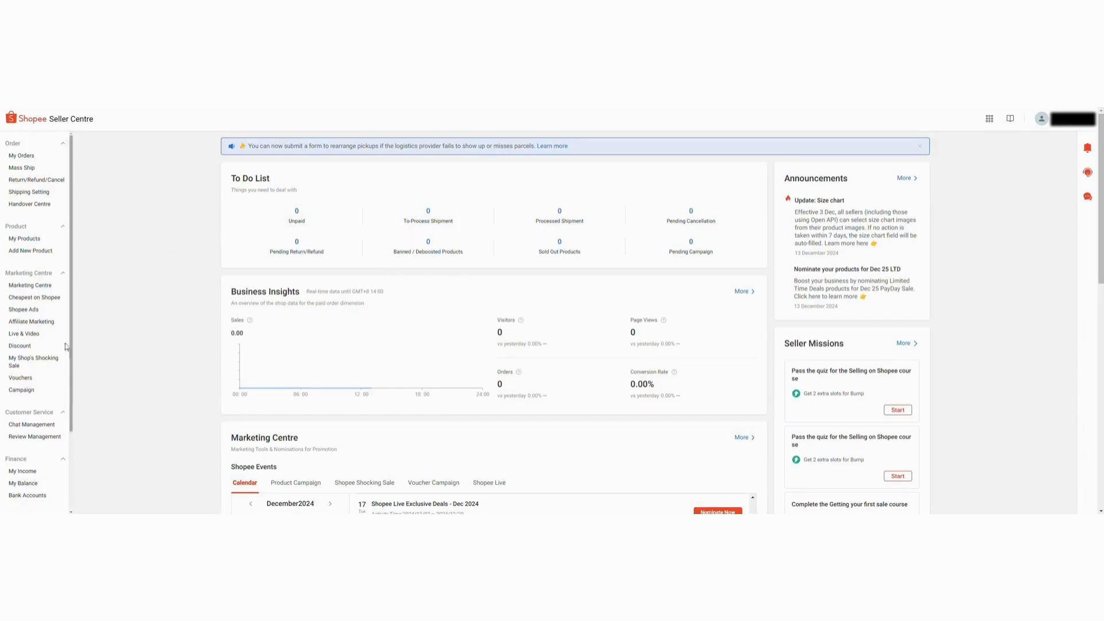
pyautogui.scroll(-2, 40, 339)
pyautogui.scroll(-1, 40, 338)
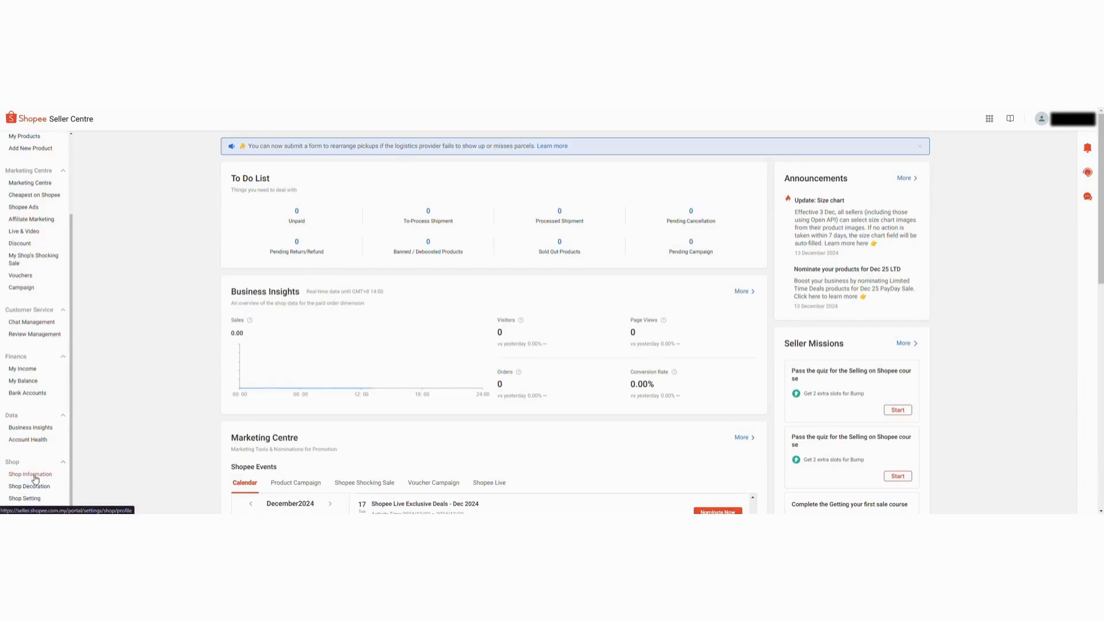
# Open Shop Information and start editing the shop logo.
pyautogui.click(35, 475)
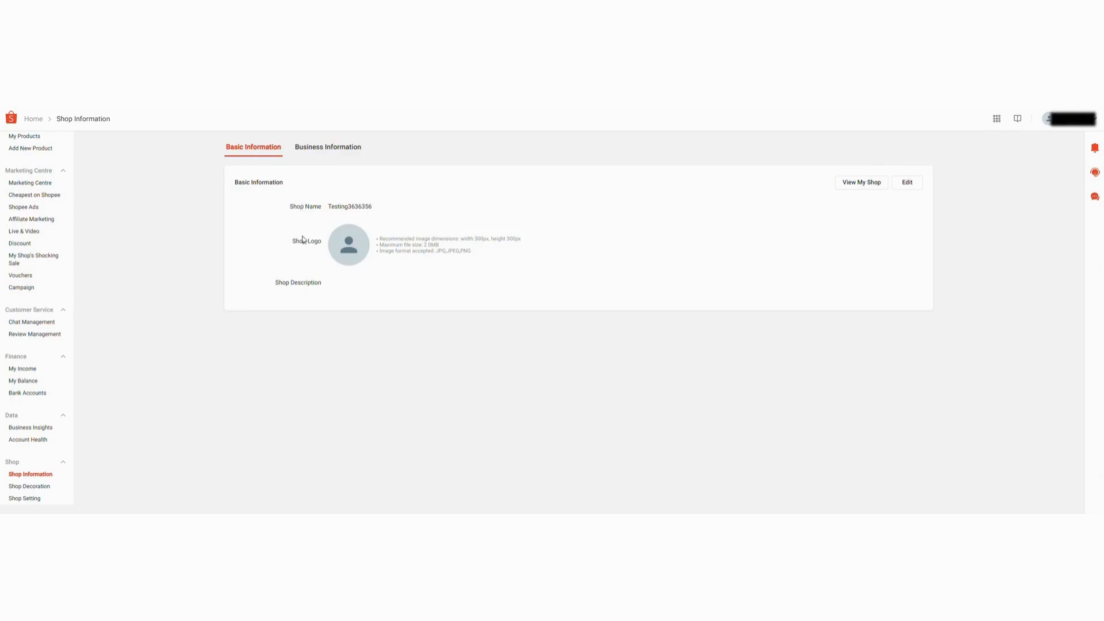
pyautogui.click(907, 183)
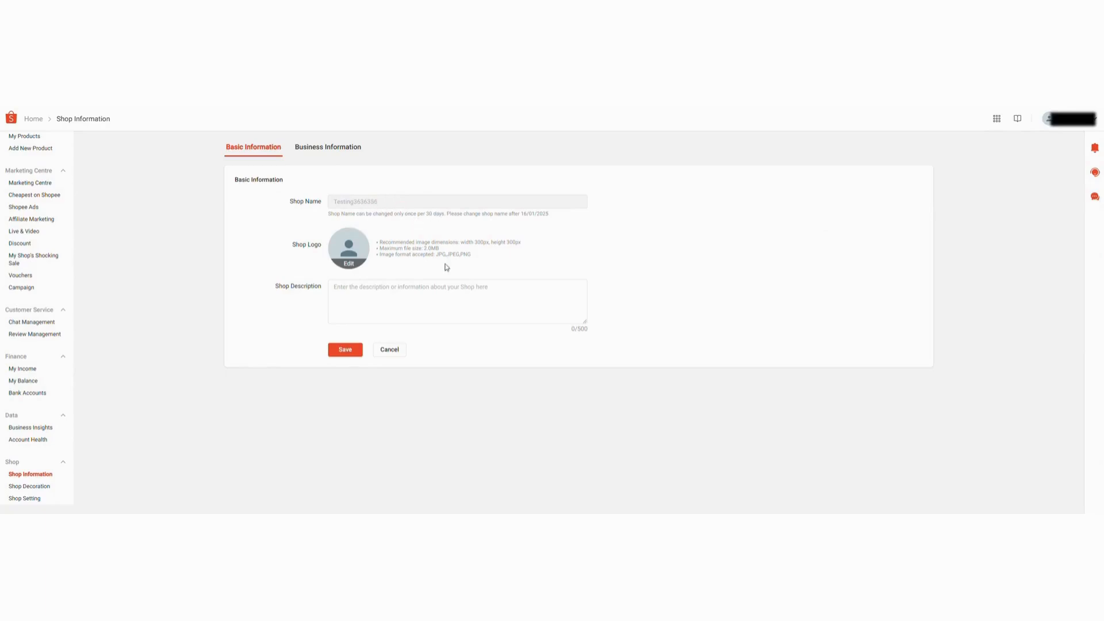
pyautogui.click(355, 270)
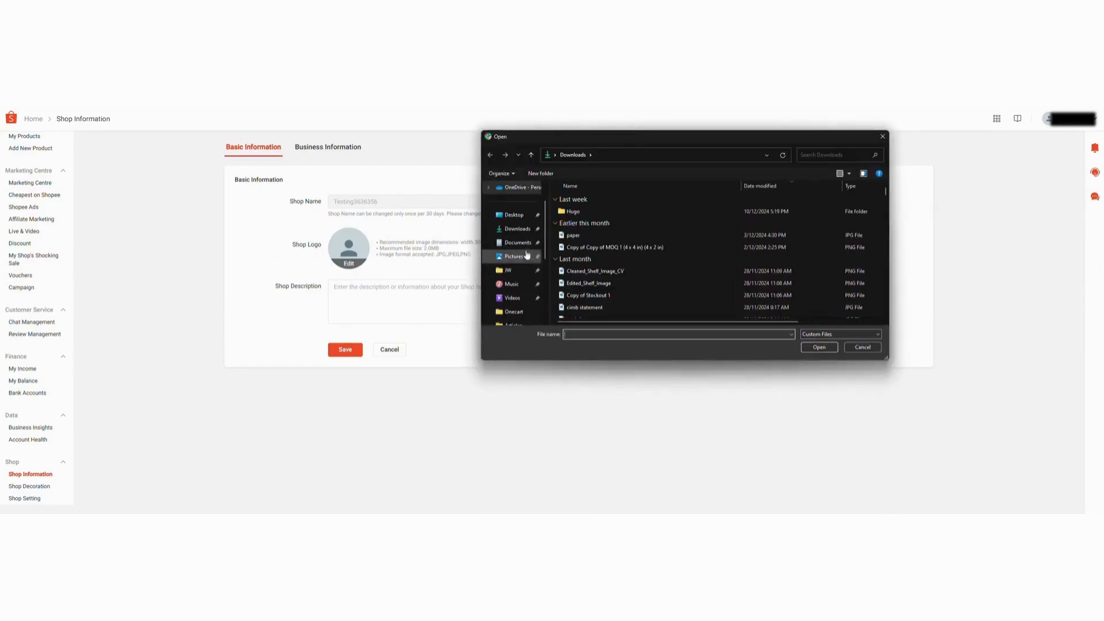
# Load 'Shopee Store Logo' from Documents > Shopee as the new logo image.
pyautogui.click(522, 243)
pyautogui.click(586, 260)
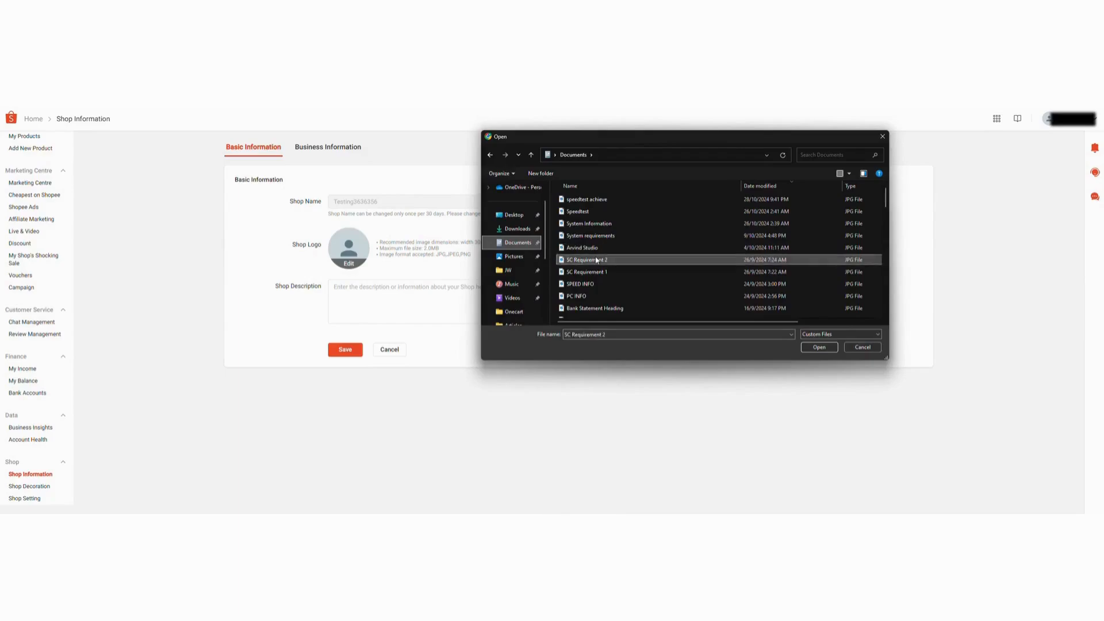
pyautogui.click(598, 283)
pyautogui.scroll(3, 598, 271)
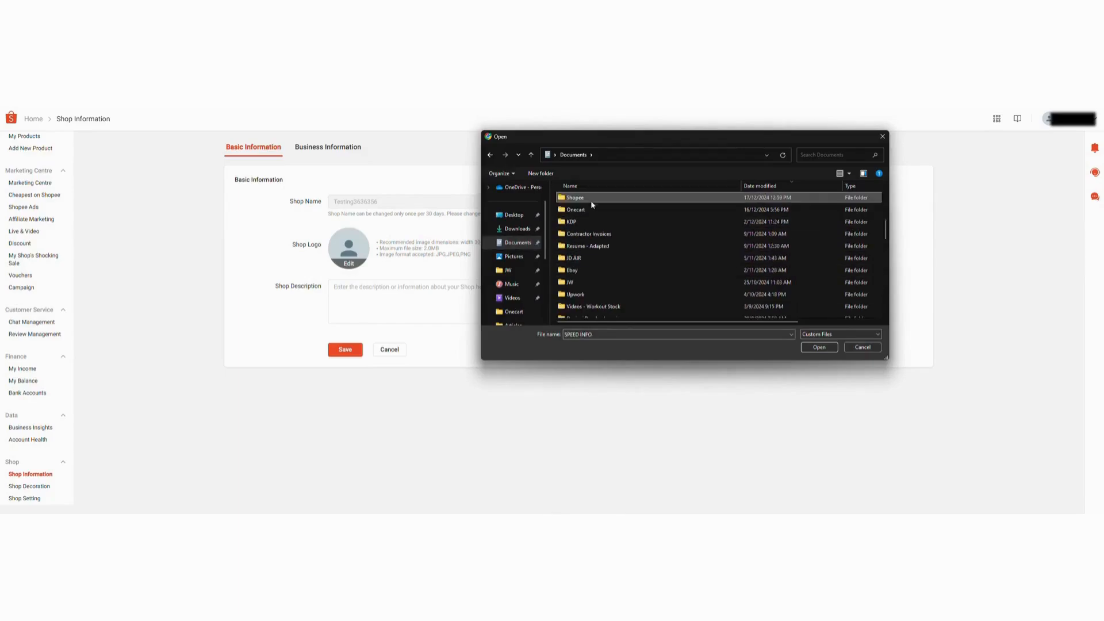
pyautogui.doubleClick(594, 202)
pyautogui.click(581, 219)
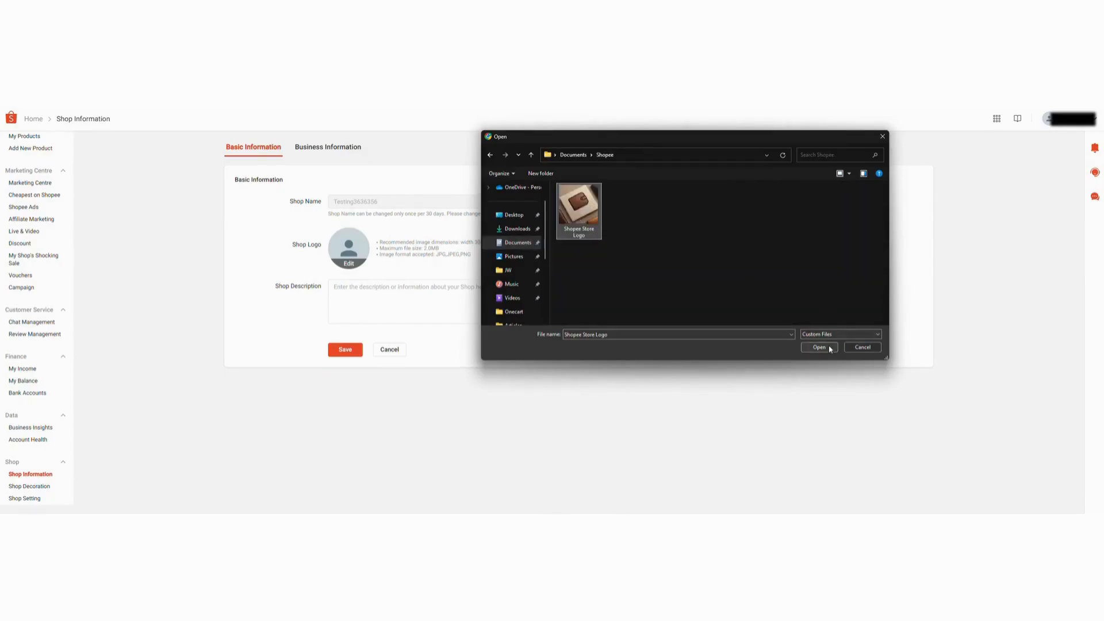
pyautogui.click(822, 347)
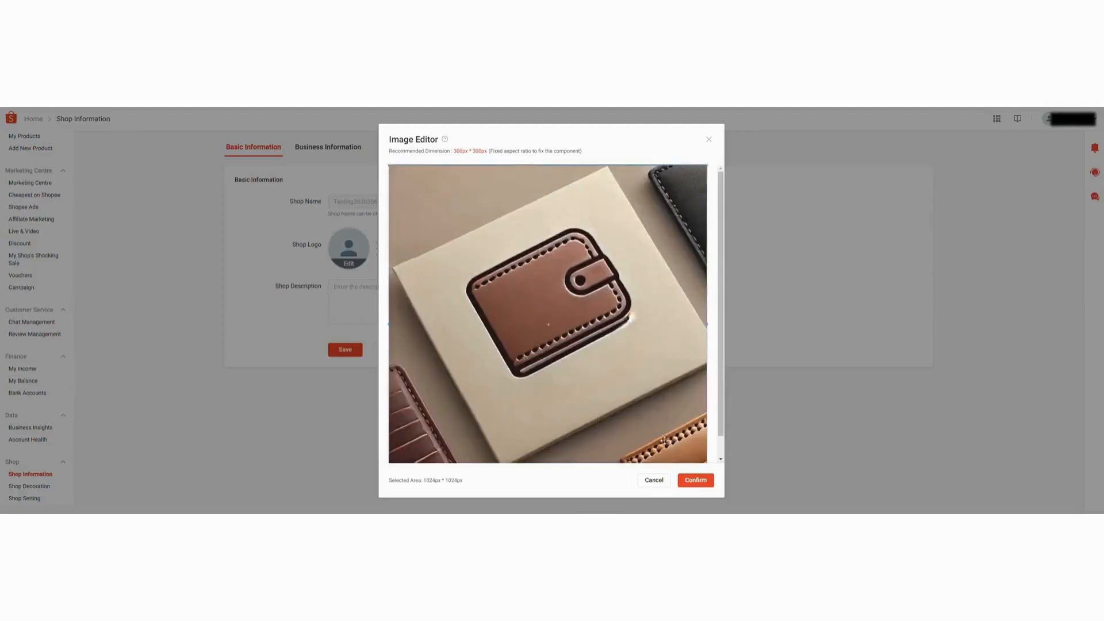
# Confirm the wallet logo, enter 'Wallet shop' as the shop description, and save.
pyautogui.click(695, 480)
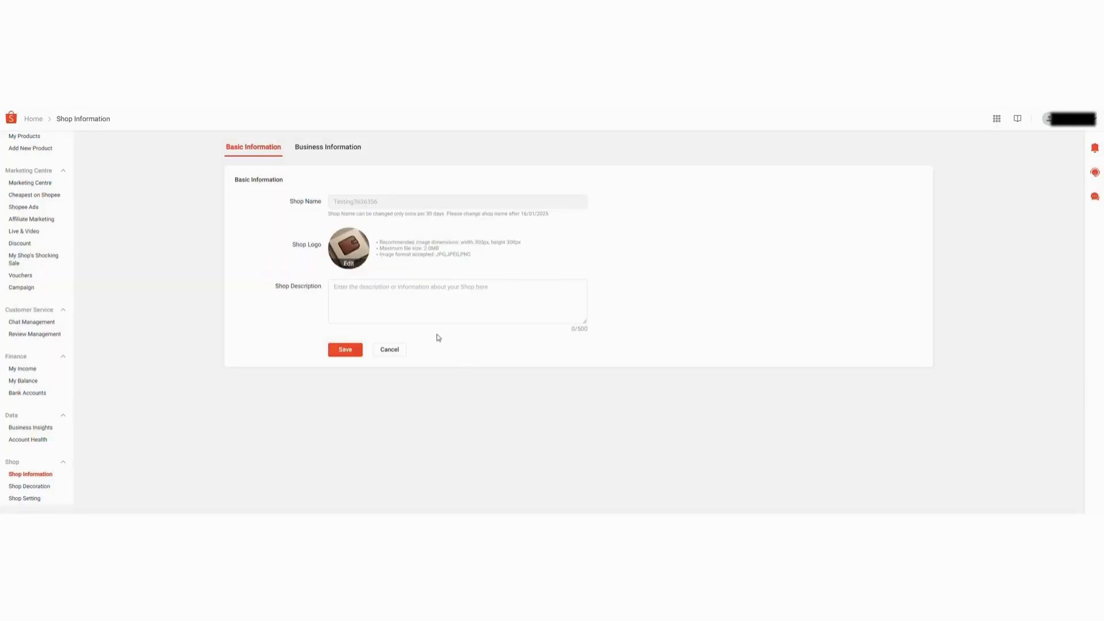
pyautogui.click(372, 305)
pyautogui.write('Wallet shop')
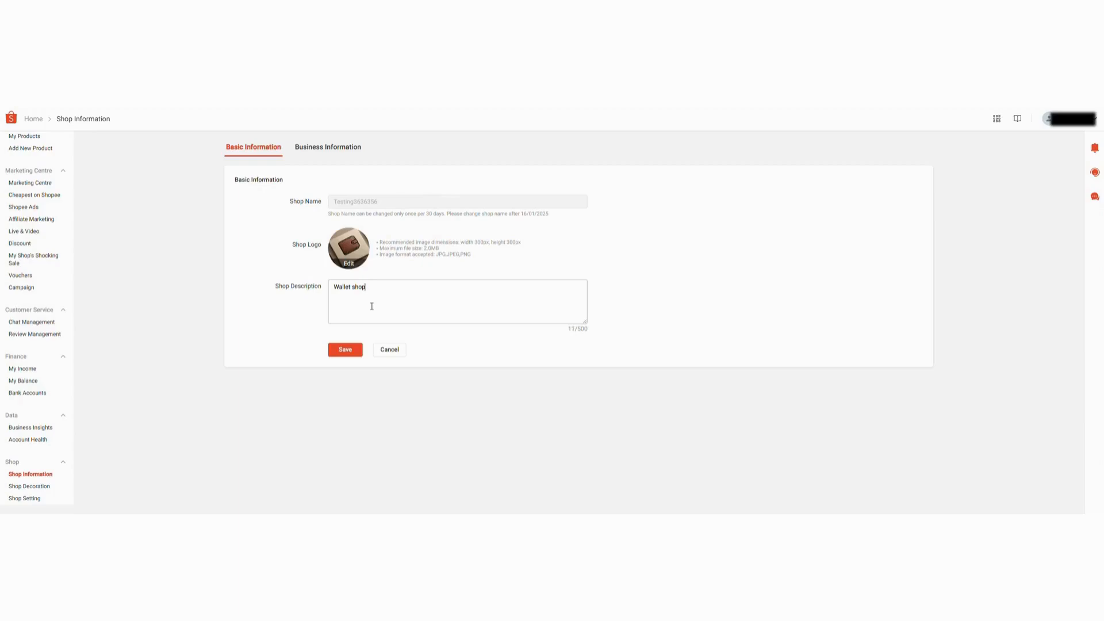
pyautogui.click(348, 353)
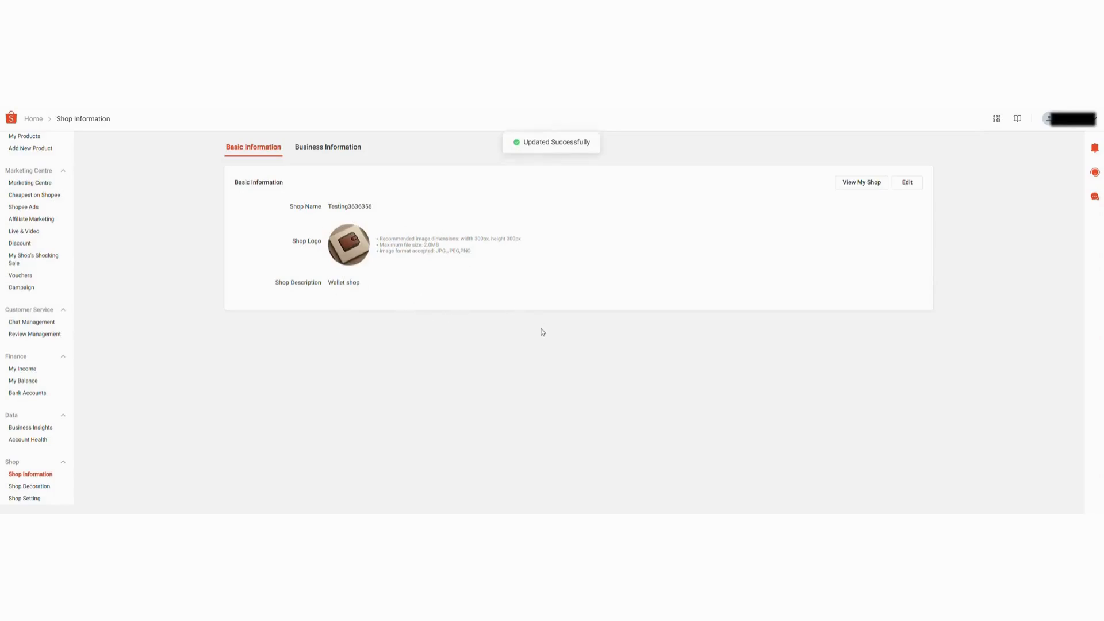
# Switch to the Business Information tab showing seller type, ID type and billing details.
pyautogui.click(328, 148)
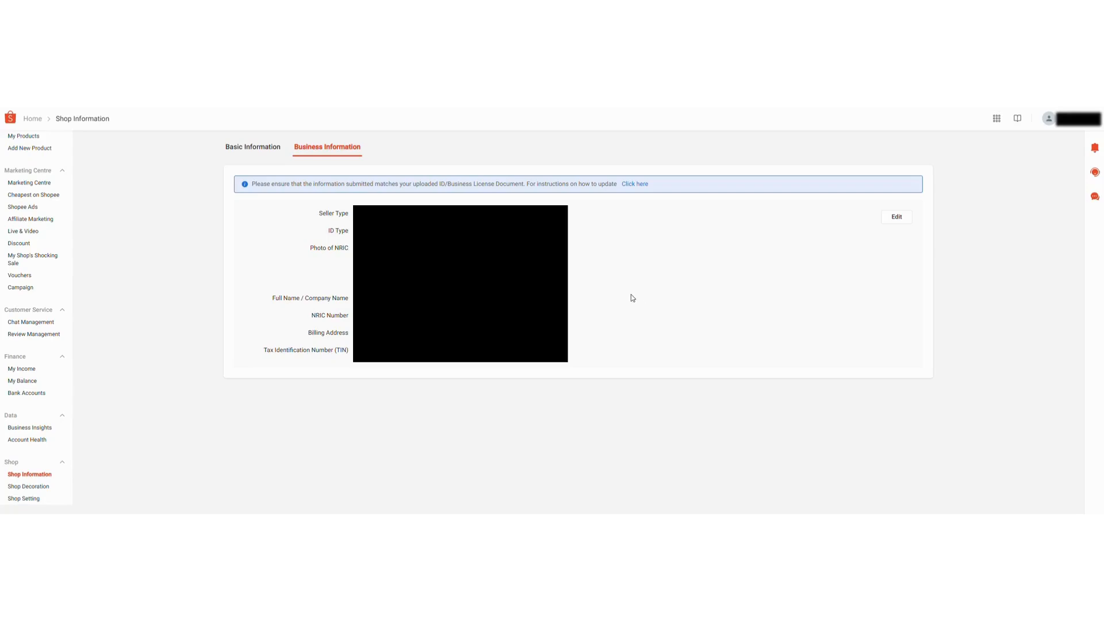
# From Bank Accounts, start creating a Seller Balance PIN and submit the phone verification code.
pyautogui.click(40, 395)
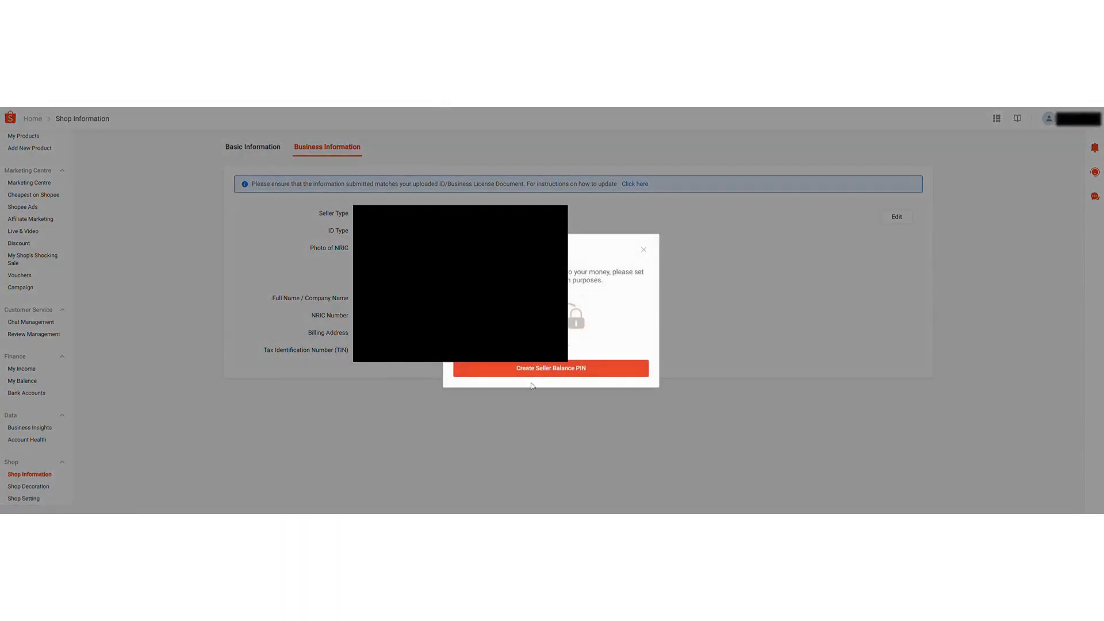
pyautogui.click(586, 377)
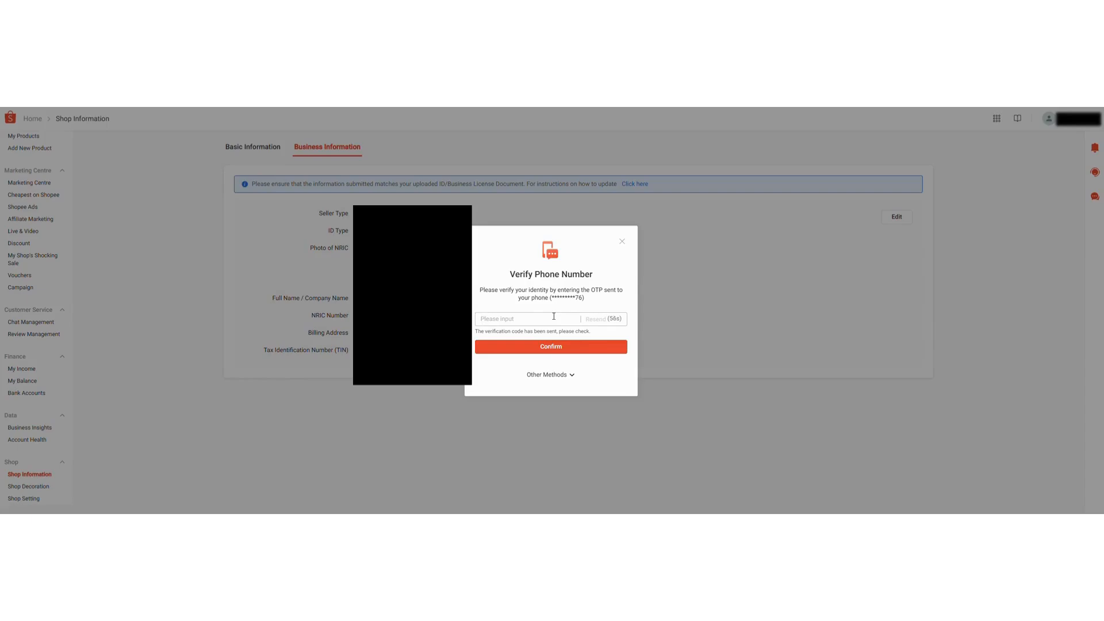
pyautogui.click(521, 347)
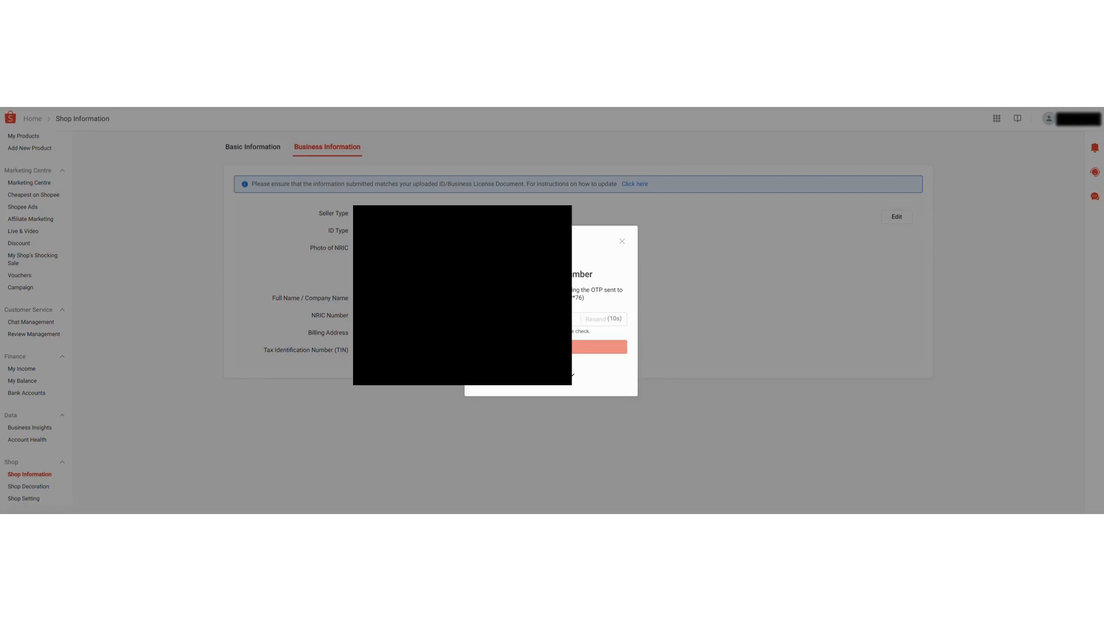
# Enter and re-enter a six-digit Seller Balance PIN and confirm it.
pyautogui.click(513, 335)
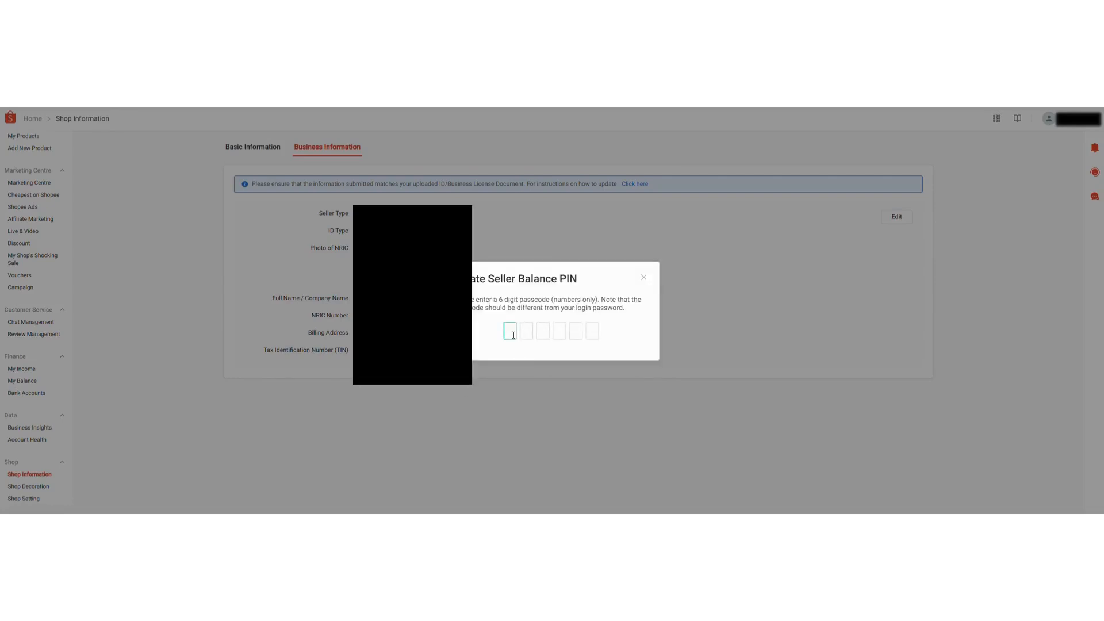
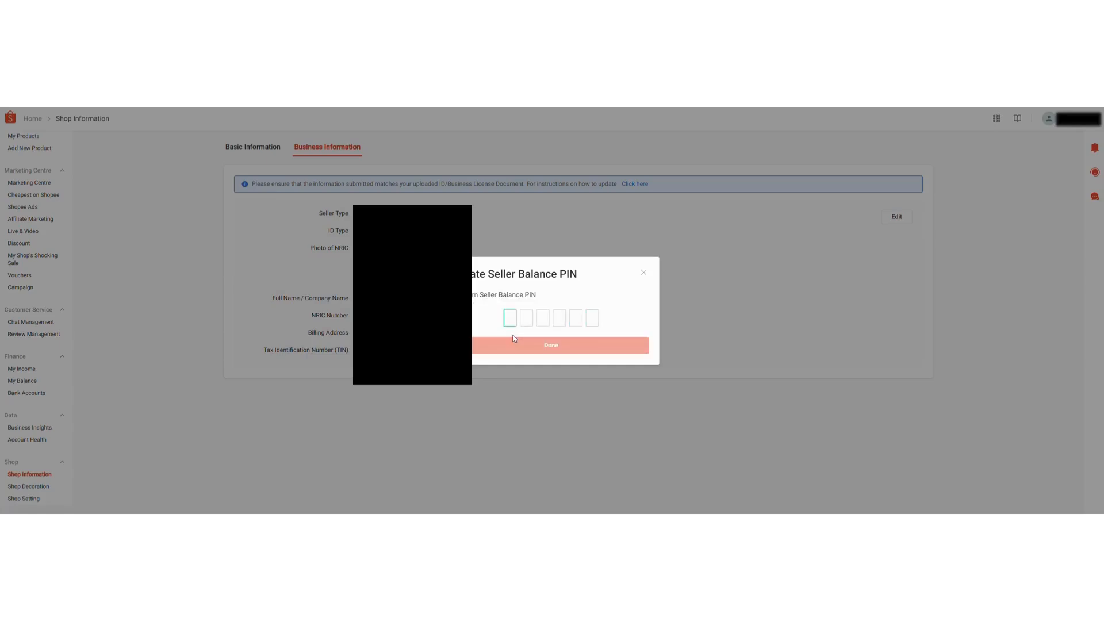
pyautogui.click(515, 344)
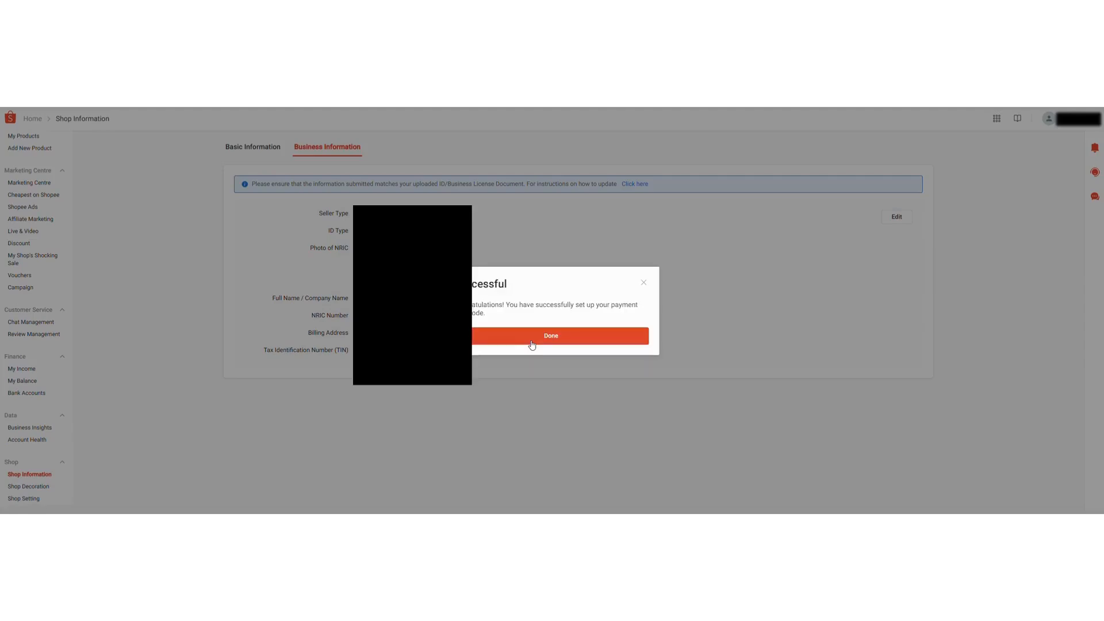
# Dismiss the PIN success message, open Add Bank Account, check the bank list, and close unsaved.
pyautogui.click(520, 337)
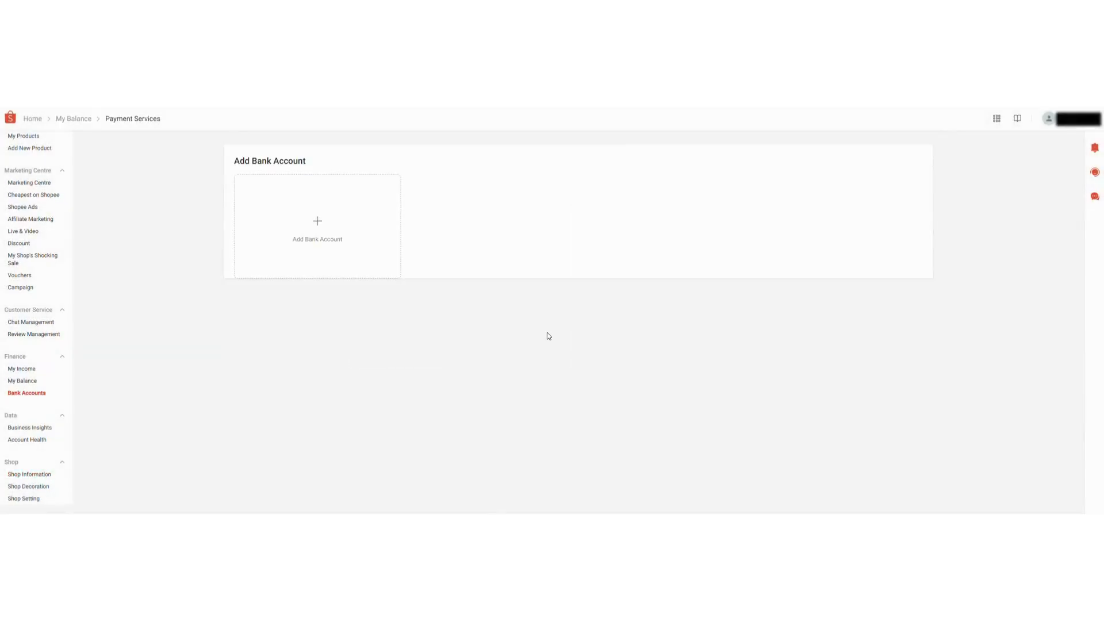
pyautogui.click(319, 239)
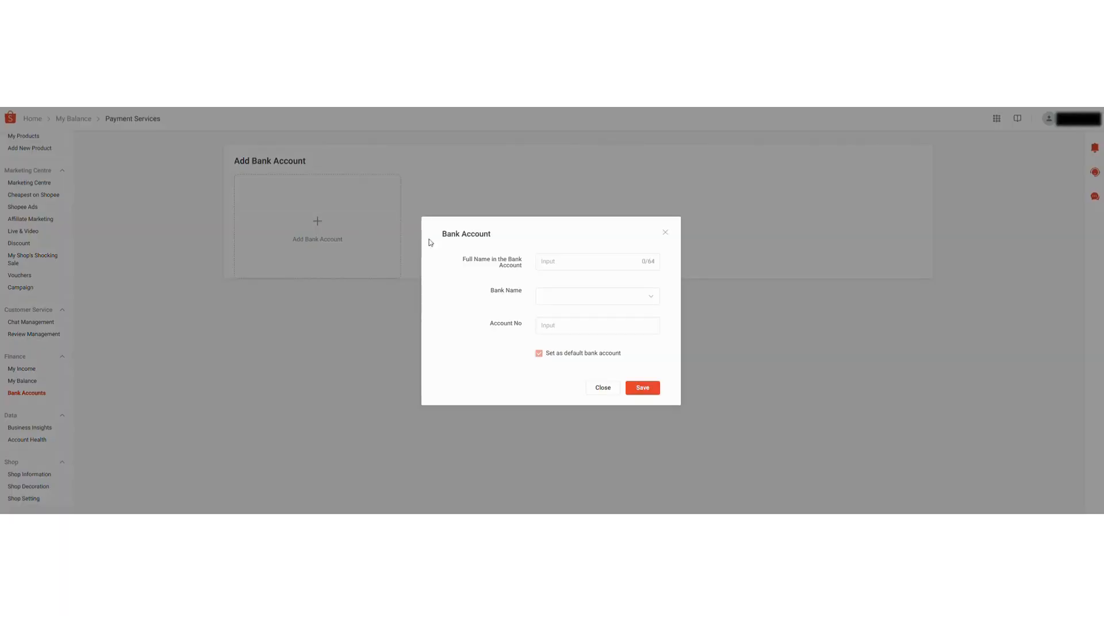
pyautogui.click(602, 302)
pyautogui.click(602, 301)
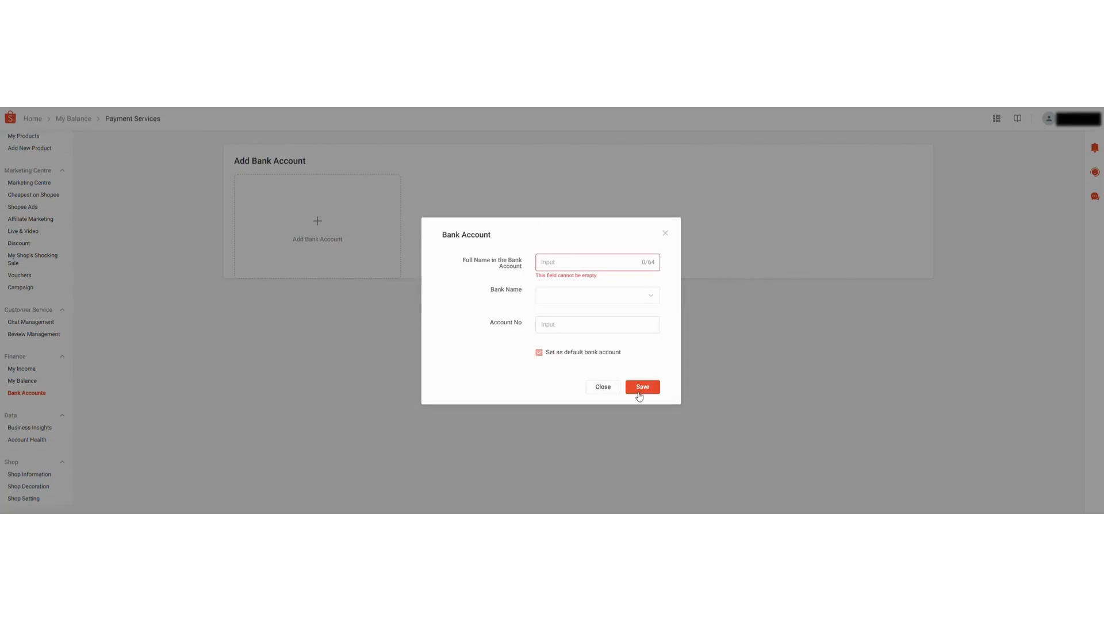
pyautogui.click(604, 387)
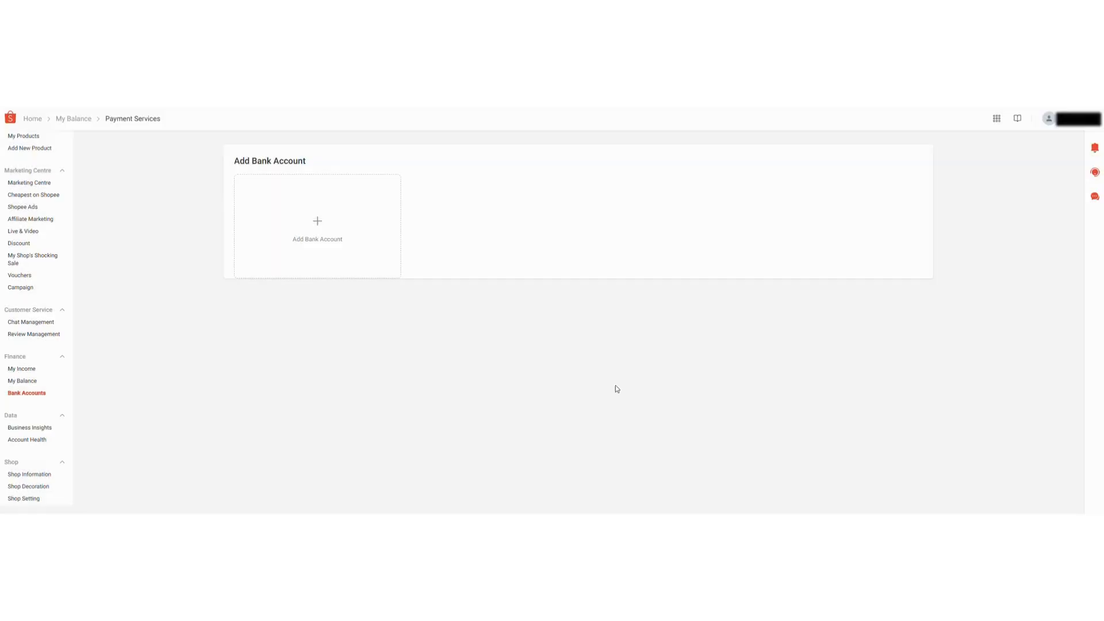